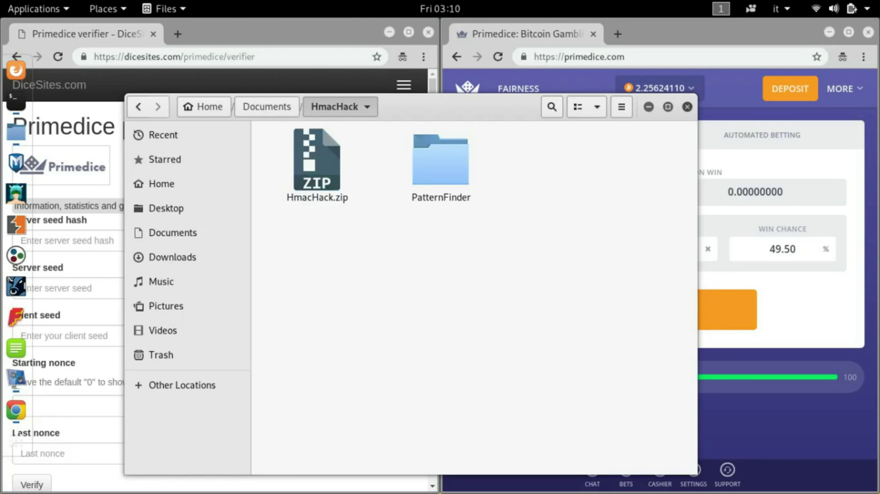
Look into the PatternFinder folder and its how_to_use.txt file, and close the file manager
{"action": "double_click", "coordinate": [440, 166]}
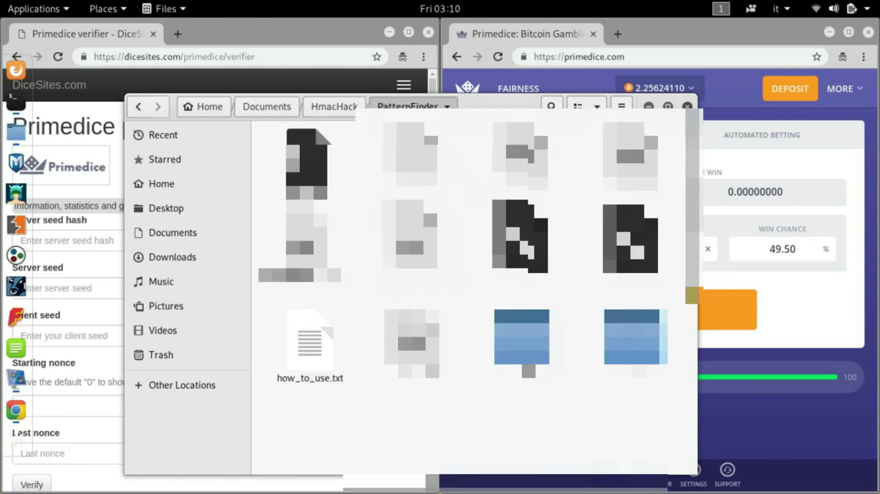
{"action": "double_click", "coordinate": [313, 345]}
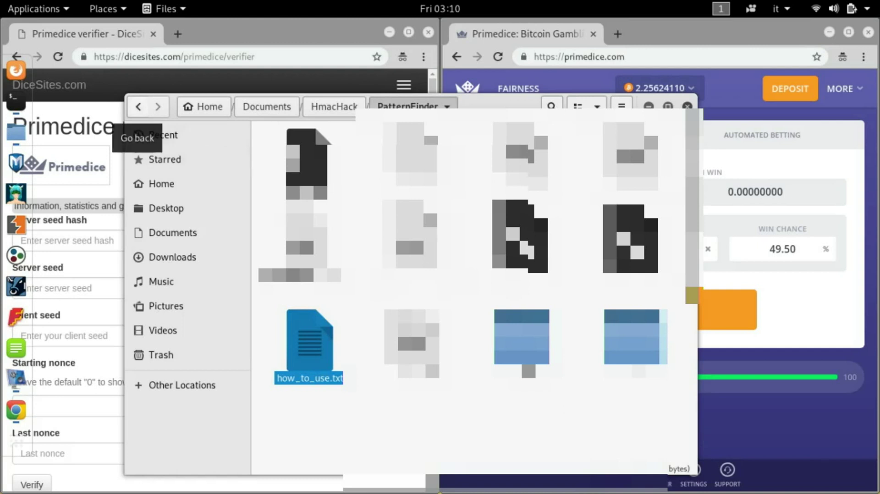
{"action": "left_click", "coordinate": [138, 107]}
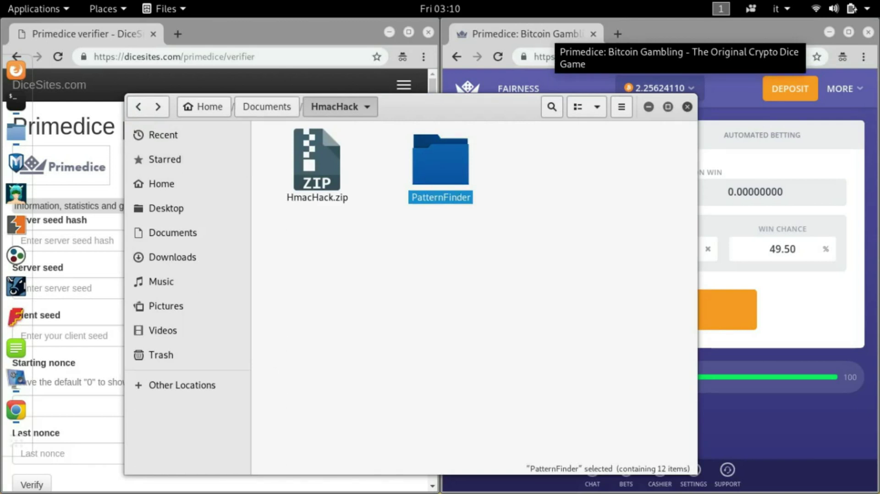
{"action": "left_click", "coordinate": [550, 34]}
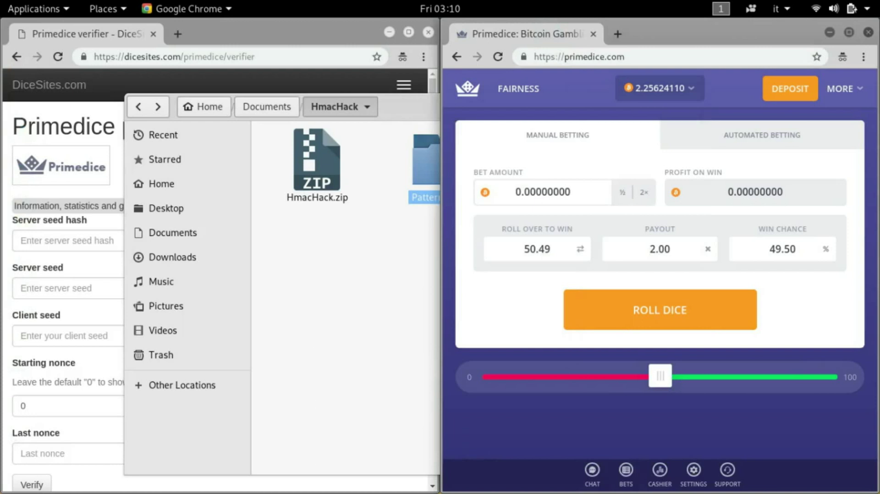
{"action": "left_click", "coordinate": [362, 257]}
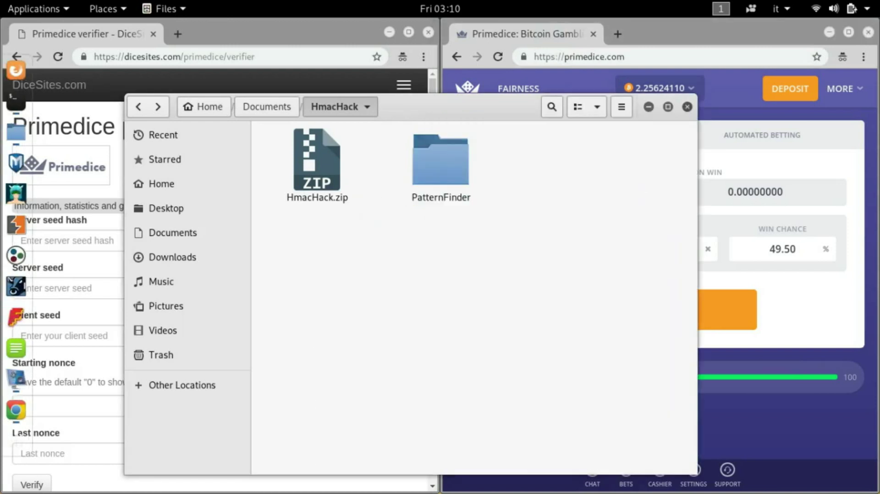
{"action": "left_click", "coordinate": [687, 106]}
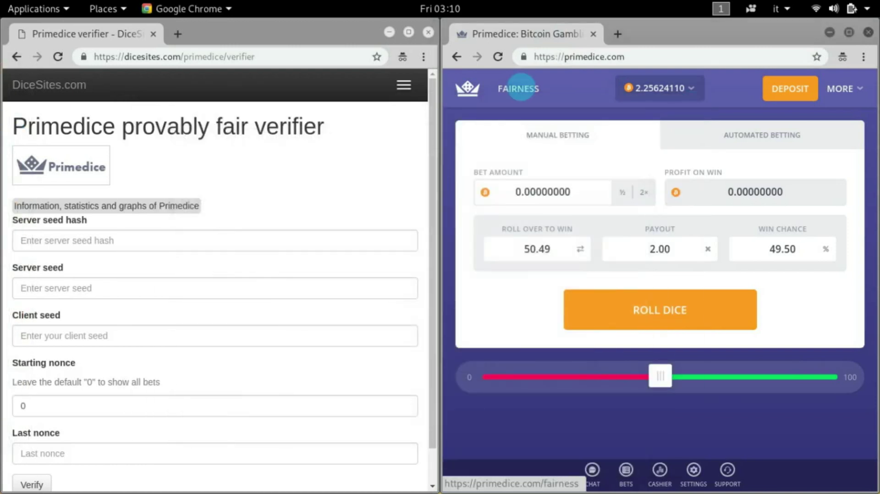
Change the client seed of the current seed pair to 2 in Primedice's fairness settings
{"action": "left_click", "coordinate": [518, 88]}
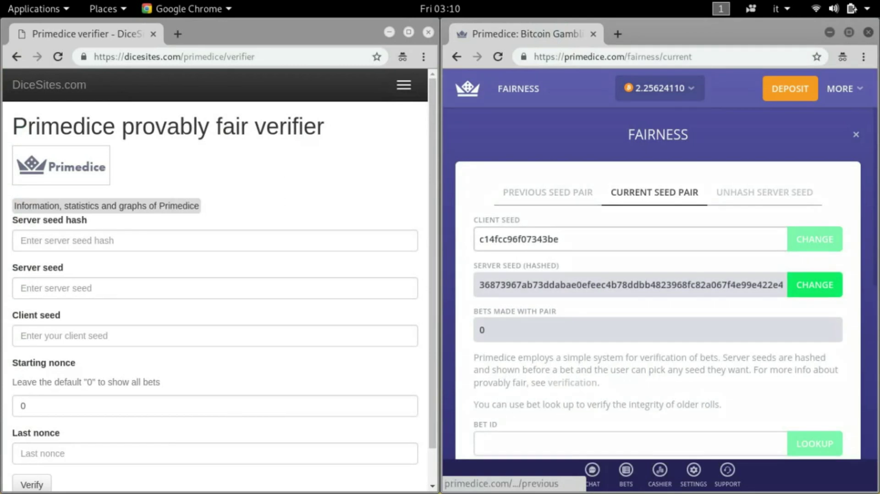
{"action": "double_click", "coordinate": [522, 239]}
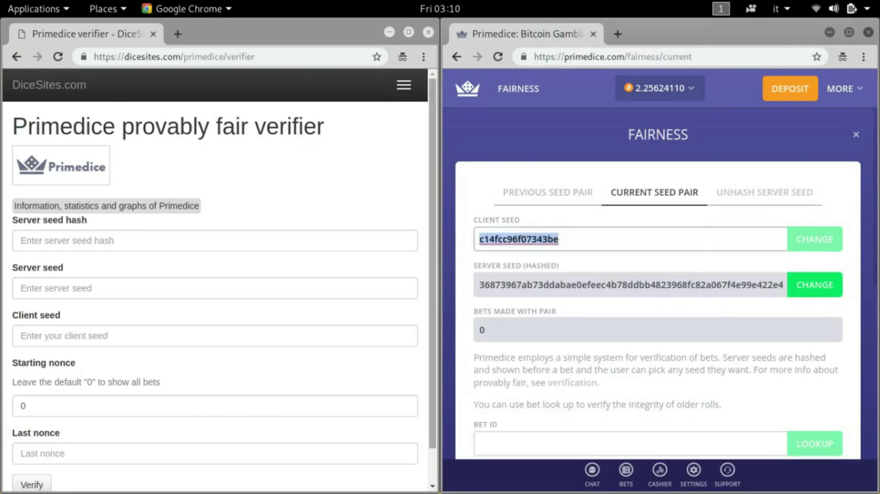
{"action": "type", "text": "2"}
{"action": "key", "text": "Return"}
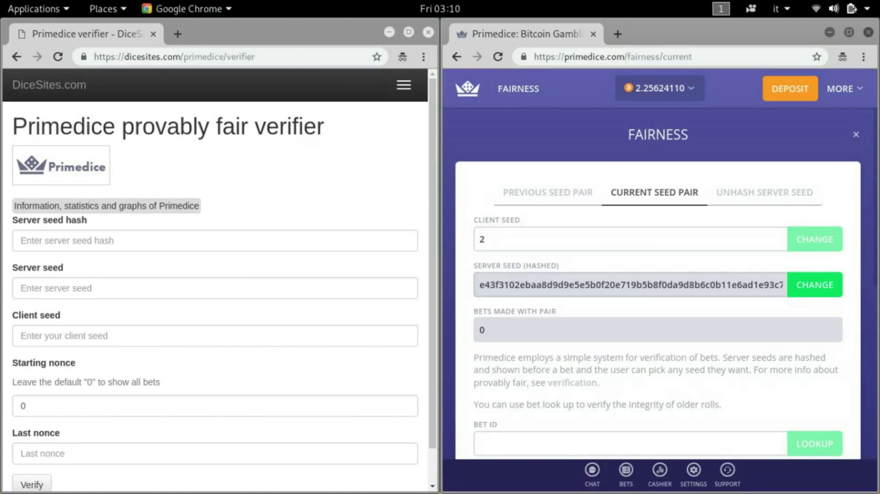
Copy Primedice's current hashed server seed into the Server seed hash field of the DiceSites verifier
{"action": "double_click", "coordinate": [537, 283]}
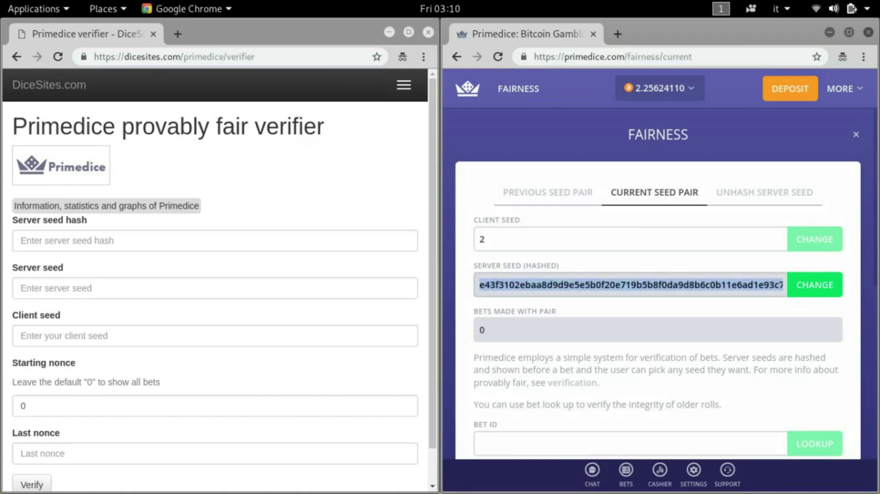
{"action": "right_click", "coordinate": [536, 283]}
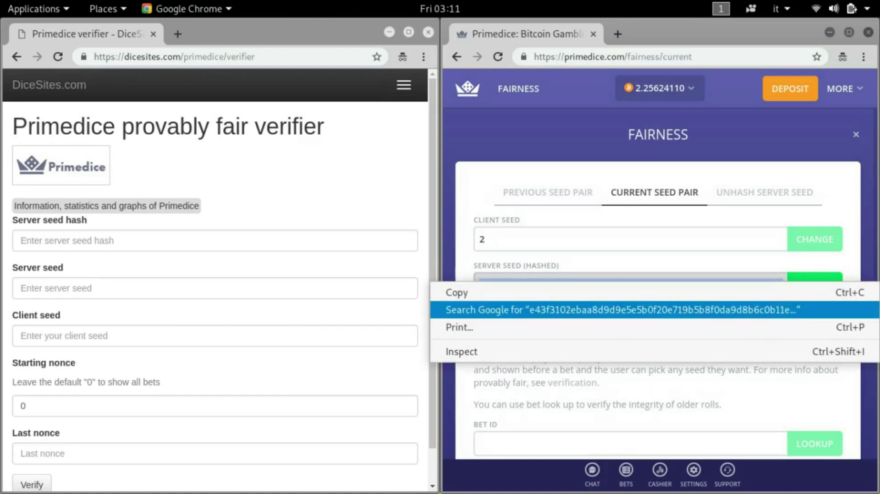
{"action": "left_click", "coordinate": [514, 292]}
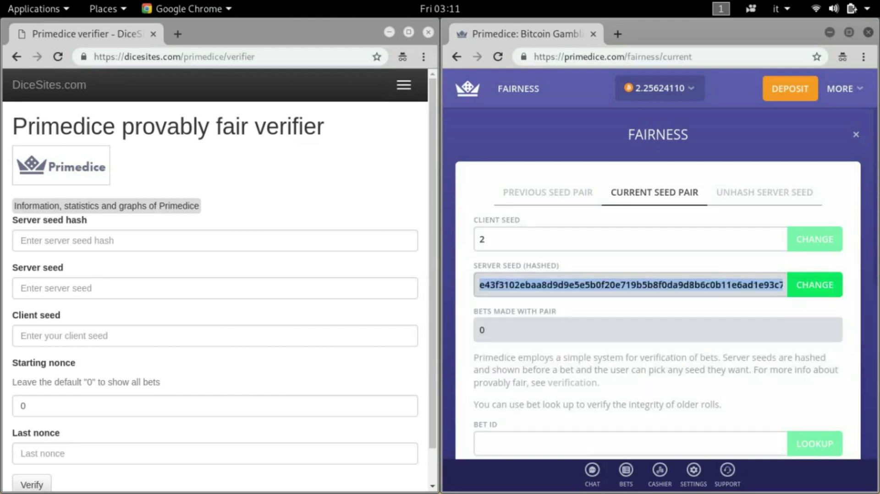
{"action": "left_click", "coordinate": [108, 241]}
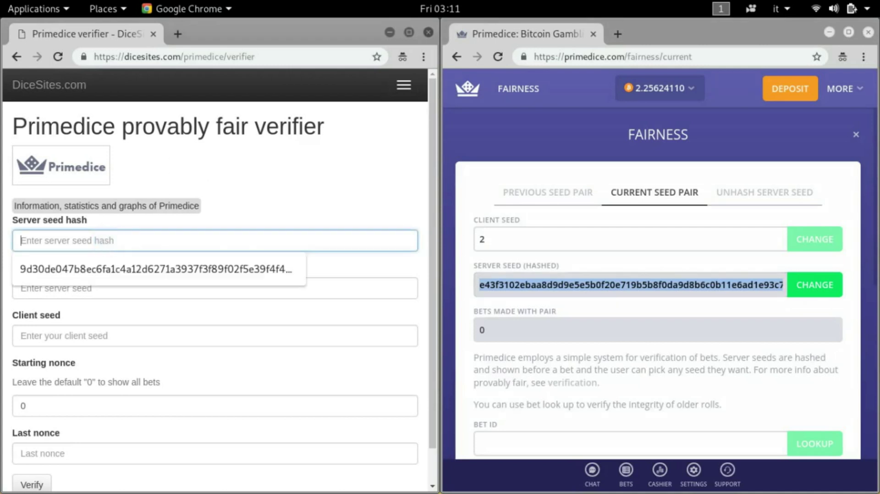
{"action": "right_click", "coordinate": [108, 241]}
{"action": "left_click", "coordinate": [140, 329]}
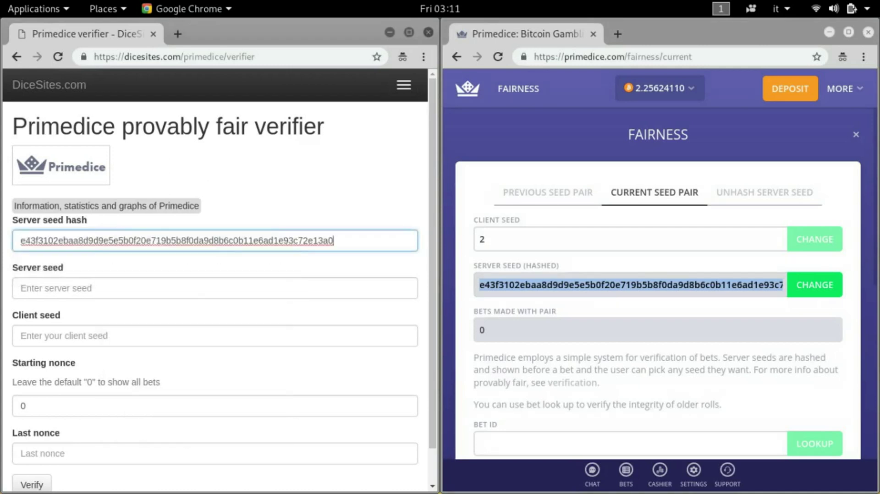
Set the verifier's client seed to 2 and its starting nonce to 1
{"action": "left_click", "coordinate": [178, 289]}
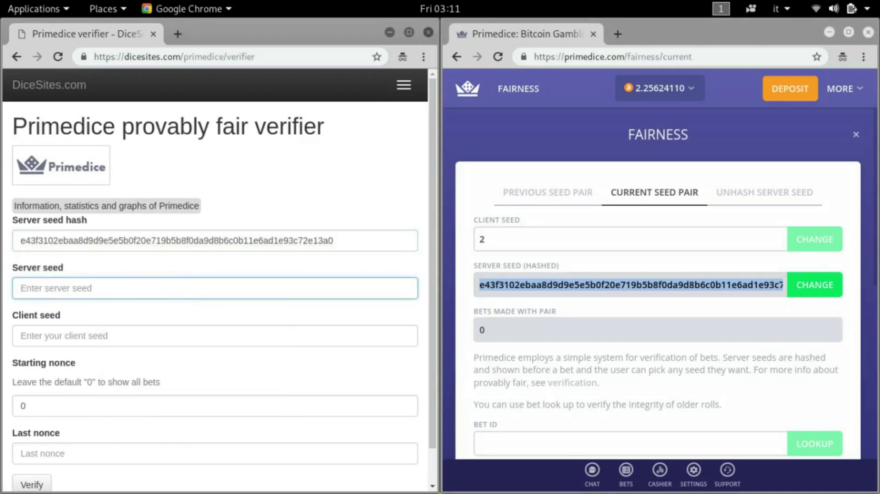
{"action": "left_click", "coordinate": [211, 339]}
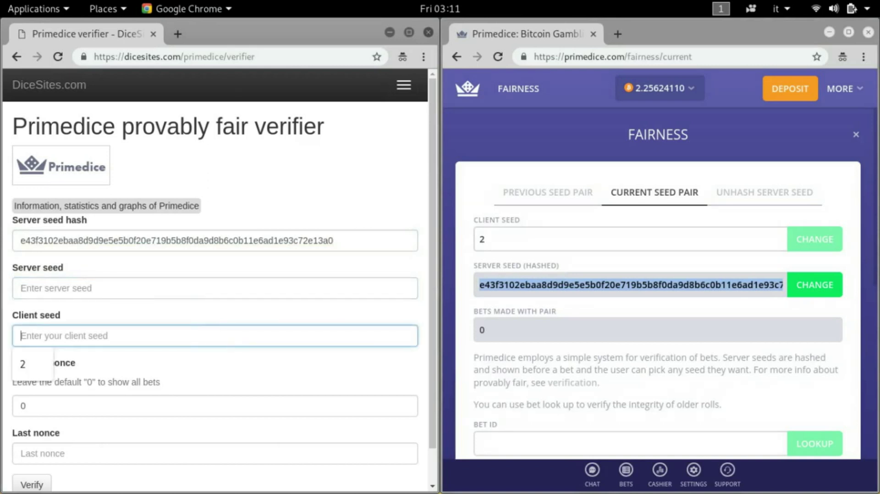
{"action": "type", "text": "2"}
{"action": "left_click", "coordinate": [222, 373]}
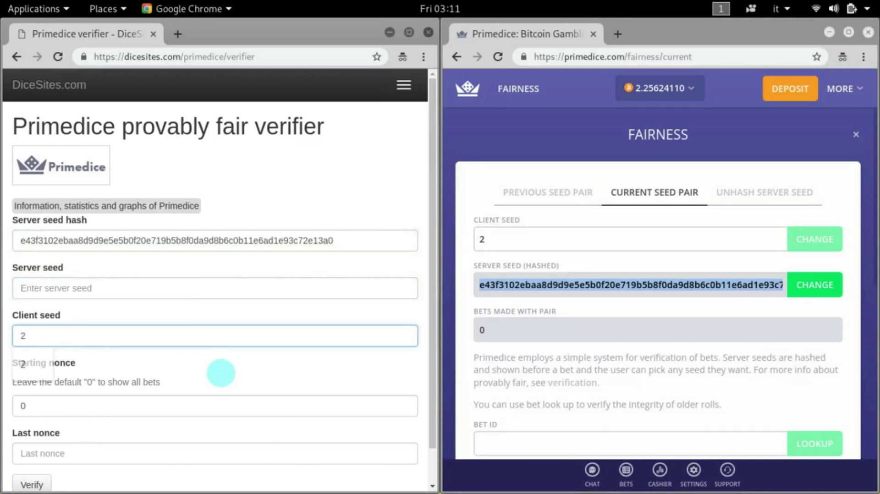
{"action": "left_click", "coordinate": [87, 405]}
{"action": "key", "text": "BackSpace"}
{"action": "type", "text": "1"}
{"action": "left_click", "coordinate": [198, 369]}
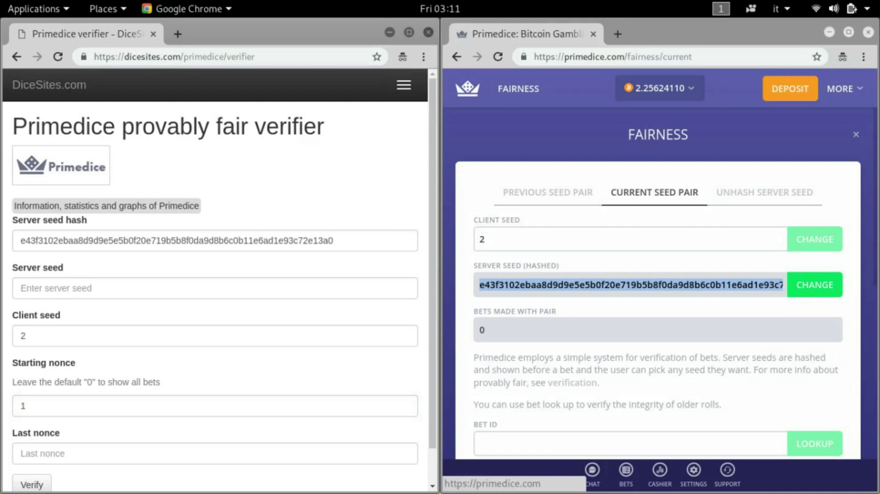
Close the fairness settings and roll the dice three times with a bet amount of 0.00000000
{"action": "left_click", "coordinate": [855, 134]}
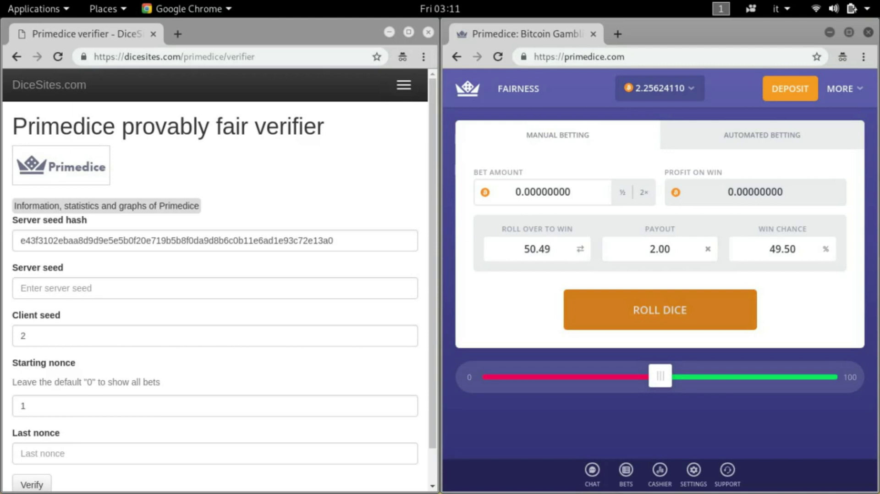
{"action": "left_click", "coordinate": [728, 315]}
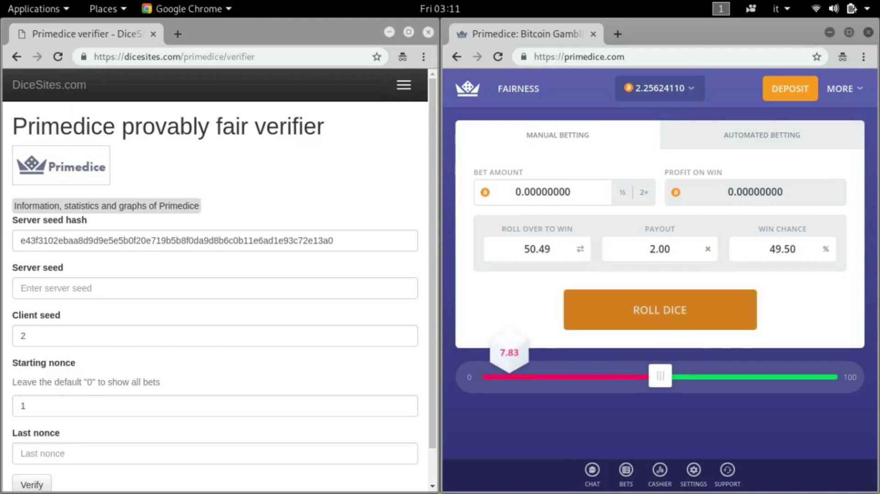
{"action": "left_click", "coordinate": [728, 315]}
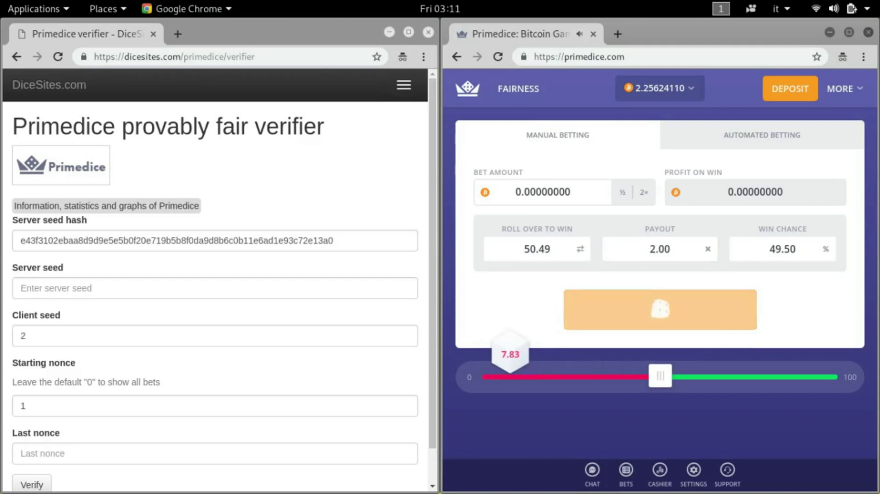
{"action": "left_click", "coordinate": [727, 315]}
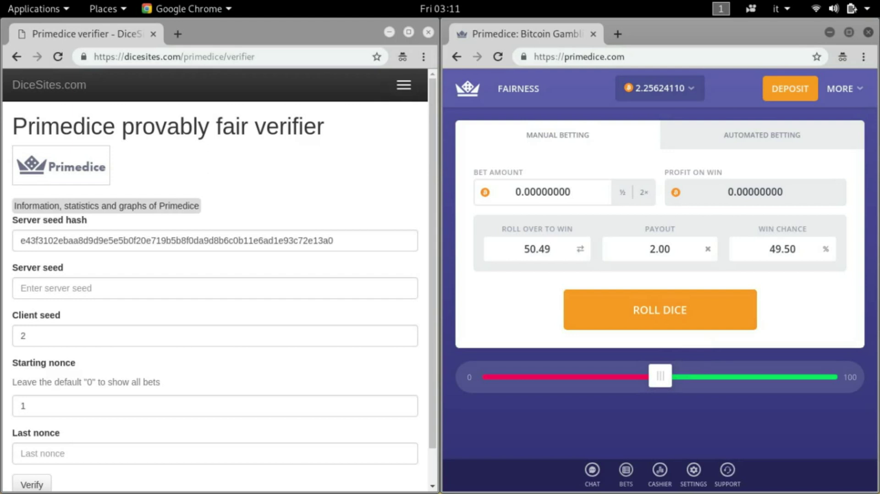
Review the roll results in the list of own bets on Primedice, and close the list
{"action": "left_click", "coordinate": [626, 471]}
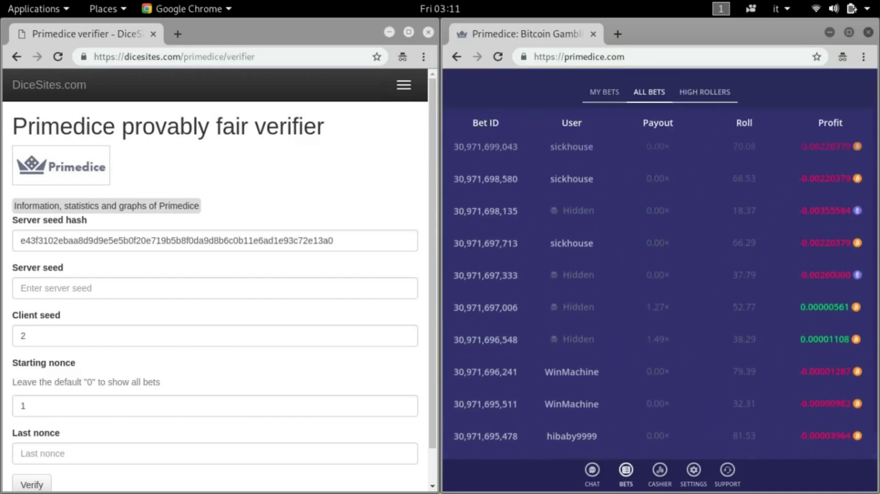
{"action": "left_click", "coordinate": [604, 92]}
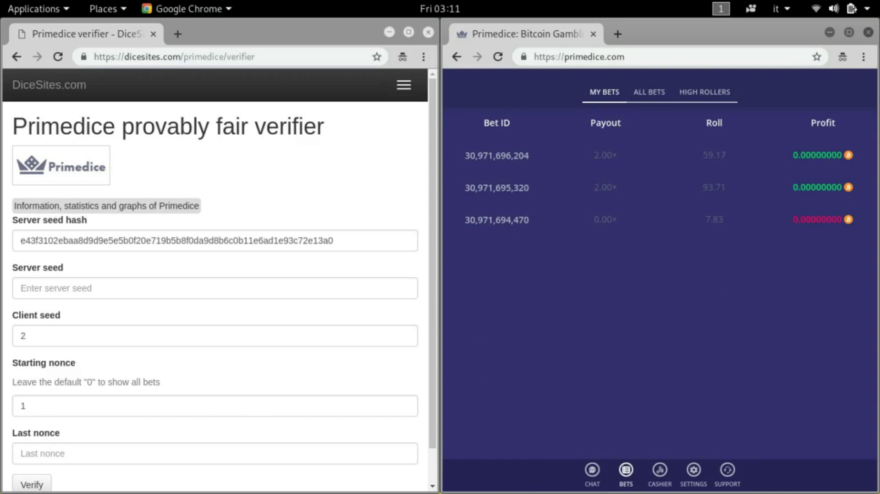
{"action": "left_click", "coordinate": [685, 248]}
{"action": "left_click", "coordinate": [625, 472]}
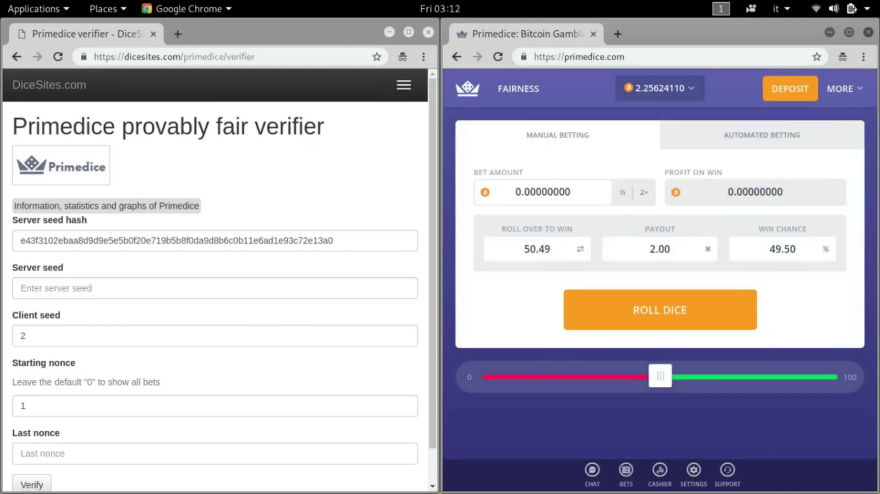
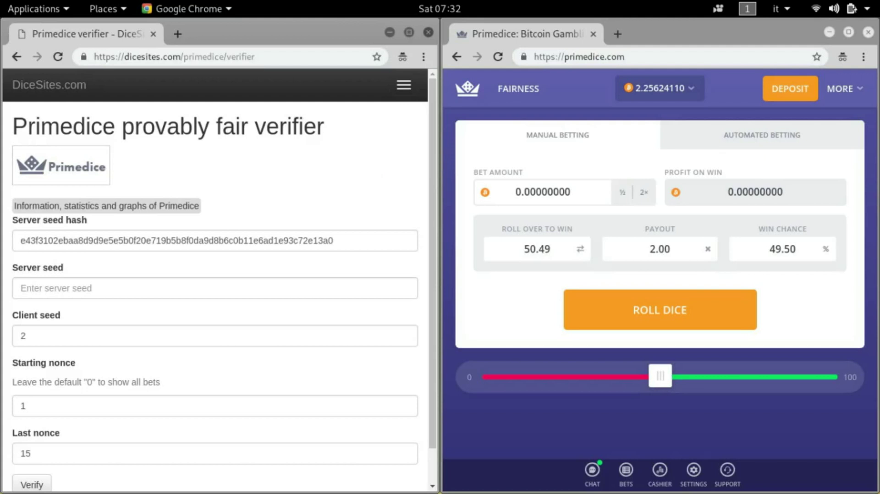
Switch to the serverseed text file in Leafpad and copy the unhashed server seed from it
{"action": "left_click", "coordinate": [358, 234]}
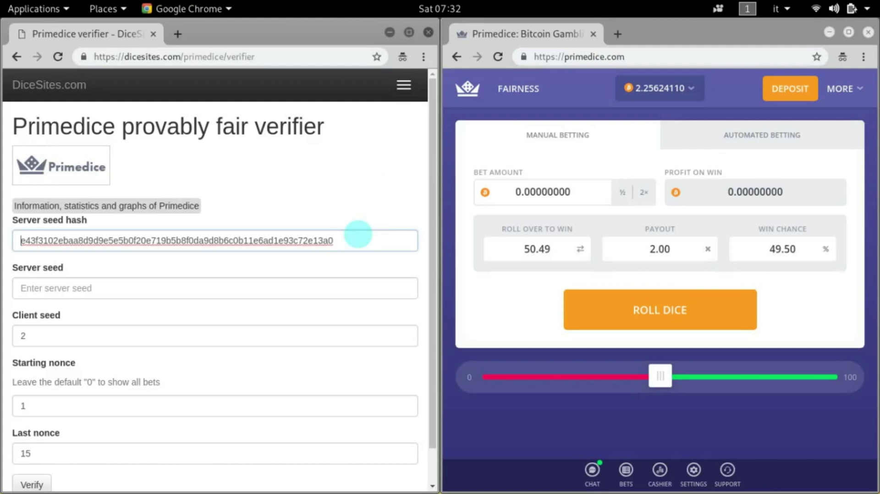
{"action": "scroll", "coordinate": [216, 275], "scroll_direction": "down", "scroll_amount": 2}
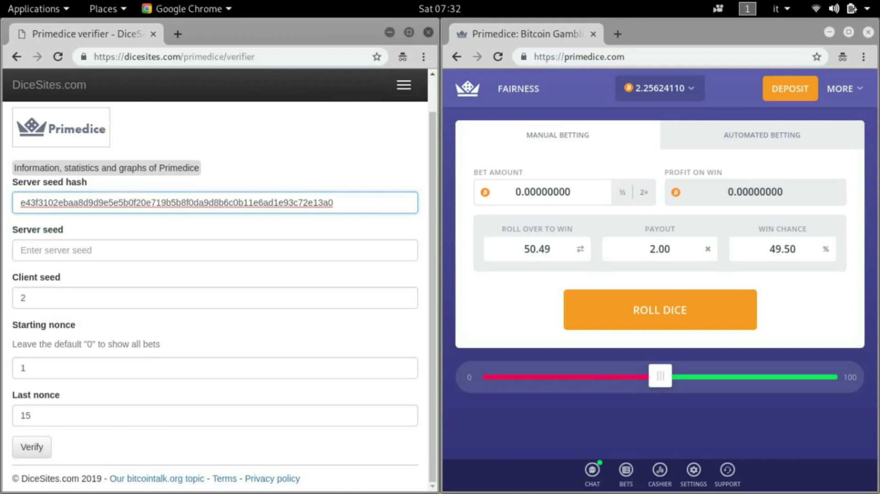
{"action": "left_click", "coordinate": [347, 222]}
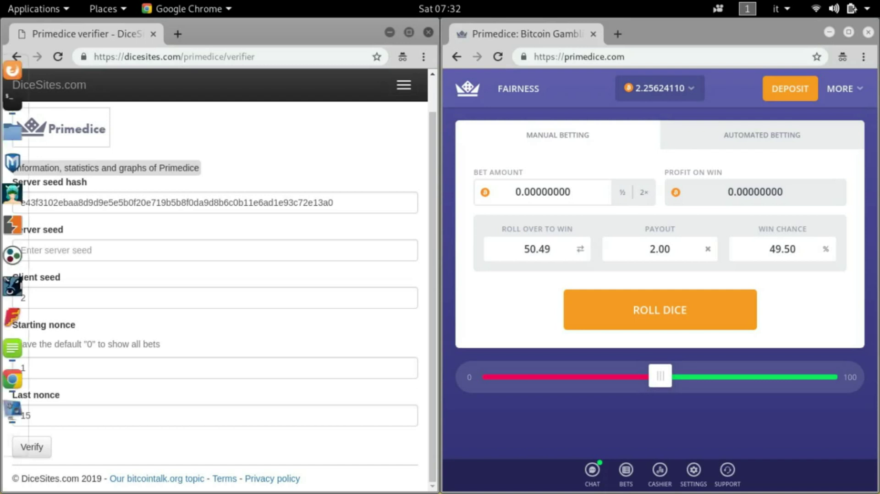
{"action": "left_click", "coordinate": [18, 343]}
{"action": "left_click", "coordinate": [17, 347]}
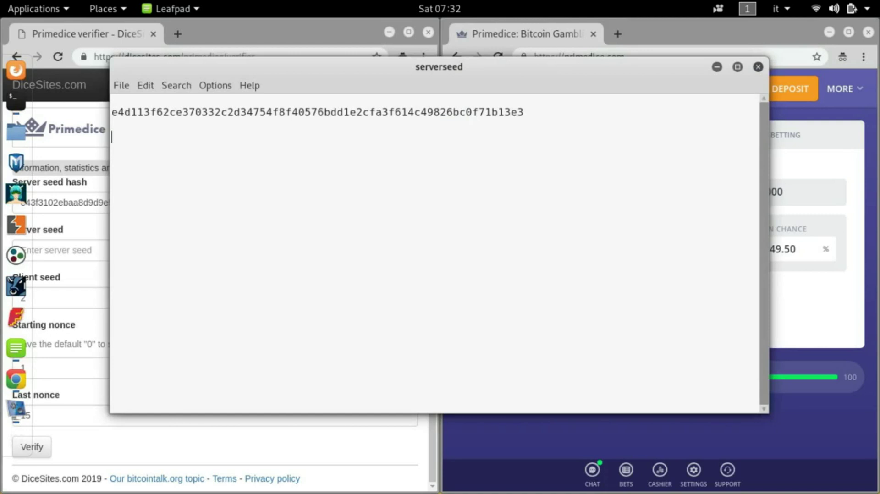
{"action": "left_click", "coordinate": [371, 113]}
{"action": "key", "text": "ctrl+a"}
{"action": "key", "text": "ctrl+c"}
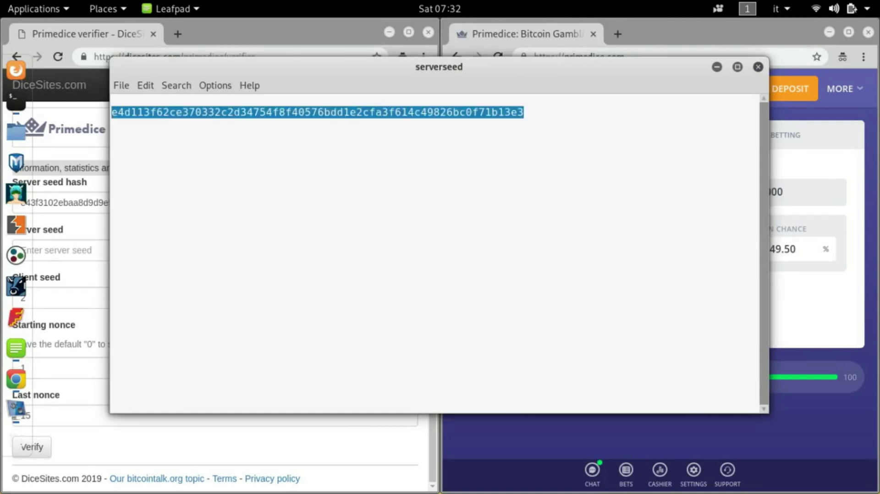
Paste the copied seed into the DiceSites verifier's Server seed field and run the verification
{"action": "left_click", "coordinate": [295, 40]}
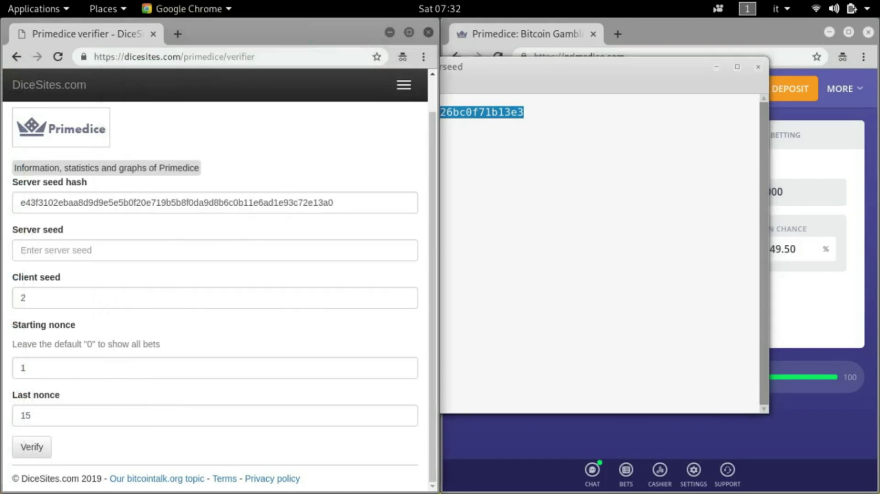
{"action": "left_click", "coordinate": [109, 250]}
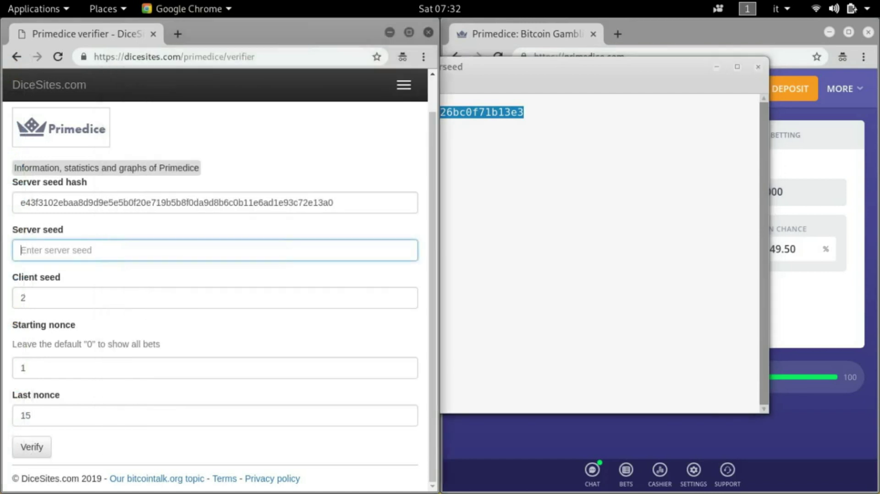
{"action": "right_click", "coordinate": [110, 250]}
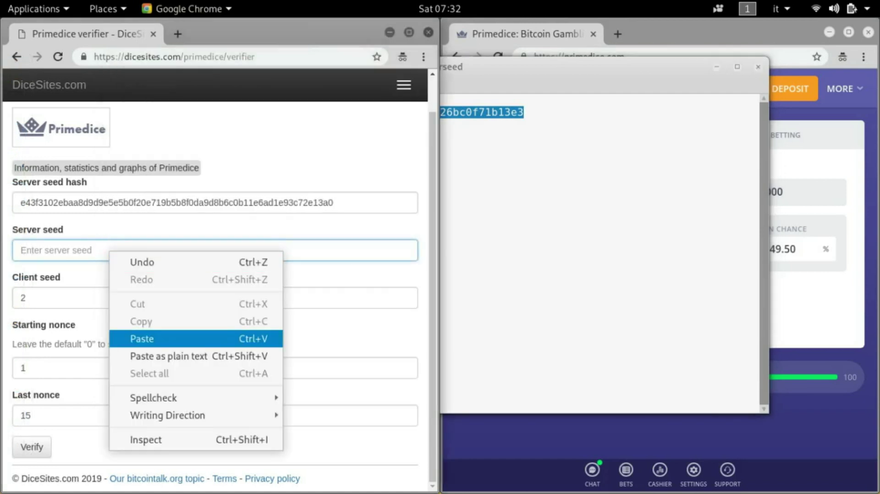
{"action": "left_click", "coordinate": [140, 339]}
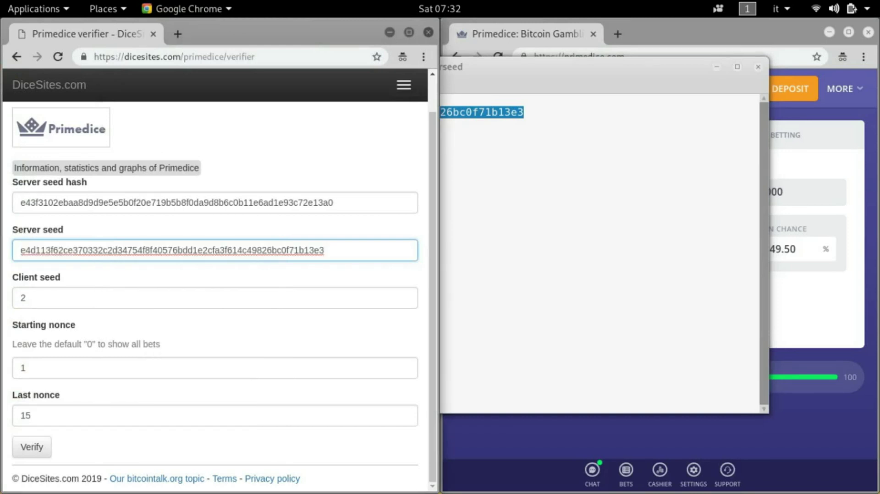
{"action": "left_click", "coordinate": [31, 447]}
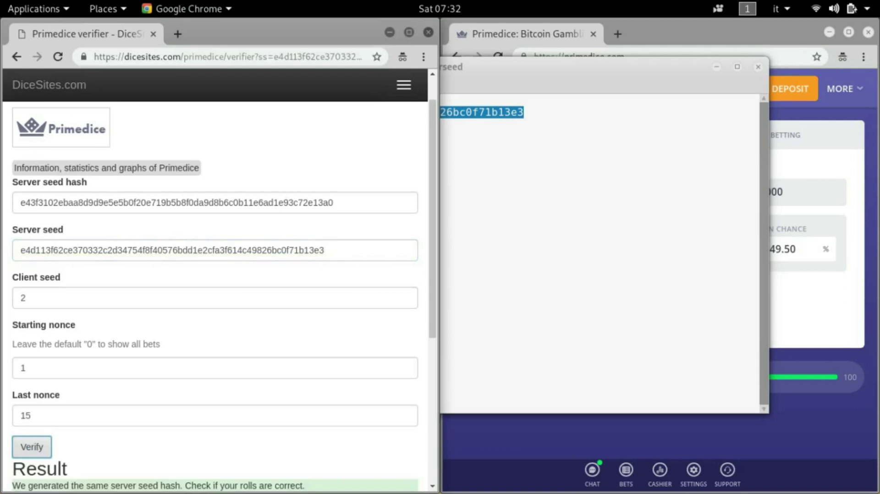
Examine the verification result and the generated rolls for nonces 1 to 15 against the entered seeds
{"action": "scroll", "coordinate": [219, 297], "scroll_direction": "down", "scroll_amount": 3}
{"action": "scroll", "coordinate": [219, 297], "scroll_direction": "up", "scroll_amount": 1}
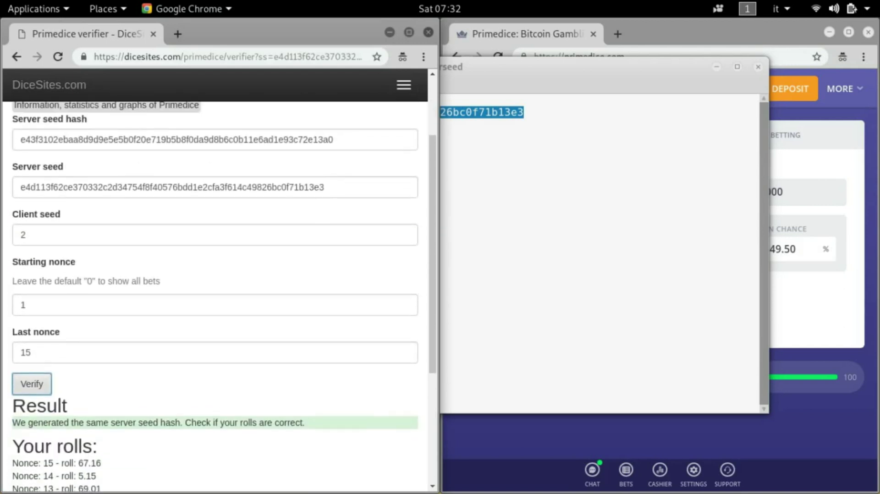
{"action": "scroll", "coordinate": [219, 297], "scroll_direction": "down", "scroll_amount": 2}
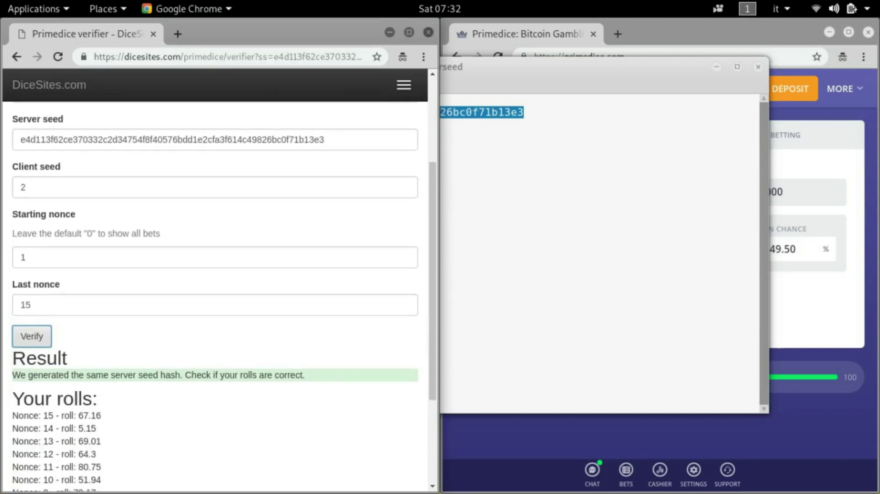
{"action": "scroll", "coordinate": [219, 297], "scroll_direction": "down", "scroll_amount": 5}
{"action": "scroll", "coordinate": [219, 297], "scroll_direction": "down", "scroll_amount": 2}
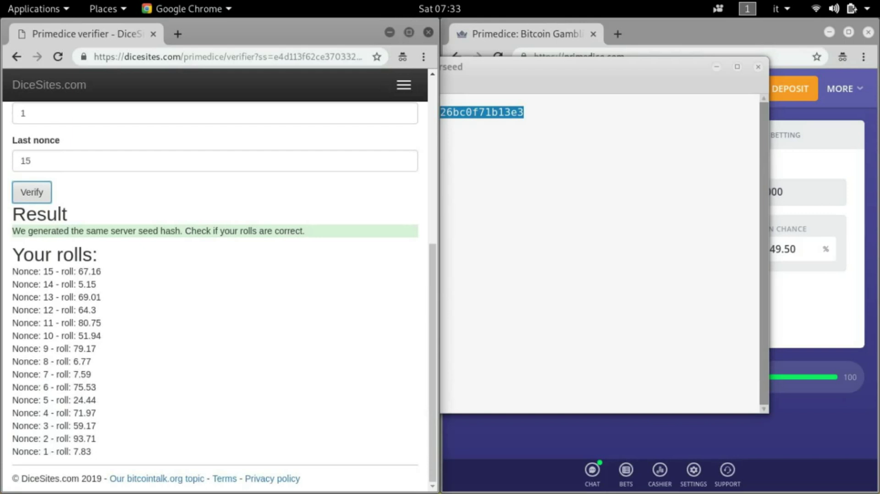
{"action": "scroll", "coordinate": [219, 297], "scroll_direction": "up", "scroll_amount": 13}
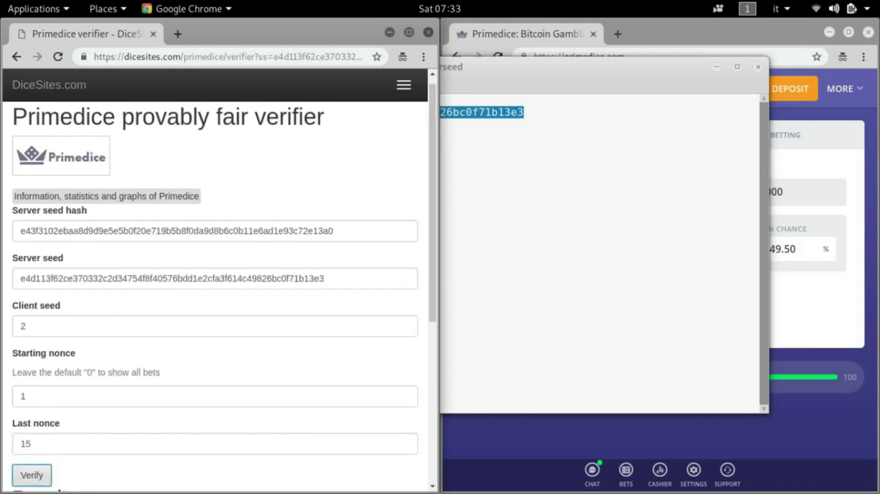
{"action": "scroll", "coordinate": [224, 287], "scroll_direction": "down", "scroll_amount": 10}
{"action": "scroll", "coordinate": [224, 287], "scroll_direction": "up", "scroll_amount": 11}
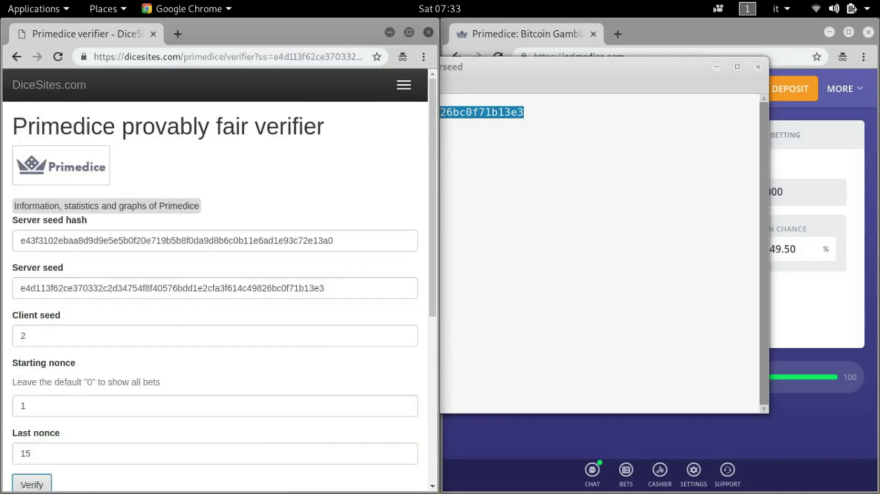
{"action": "scroll", "coordinate": [224, 287], "scroll_direction": "down", "scroll_amount": 13}
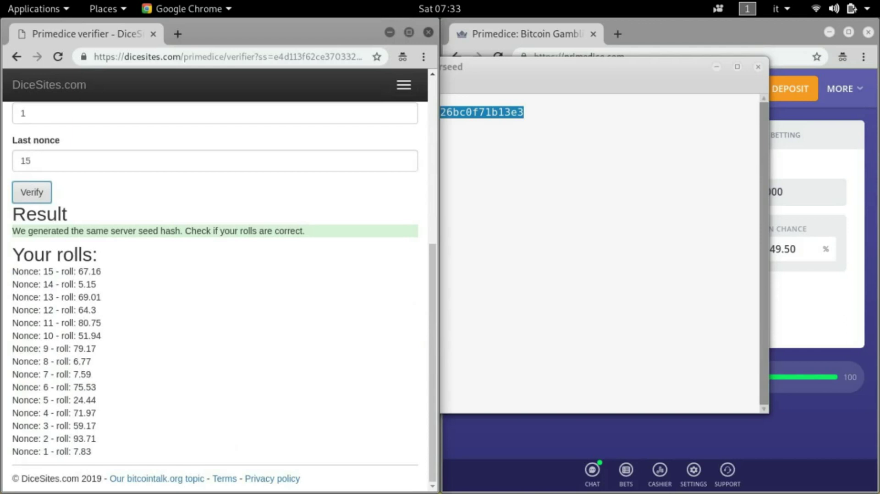
Check the current seed pair in Primedice's fairness settings, including its client seed and bets made, and close the settings
{"action": "left_click", "coordinate": [660, 435]}
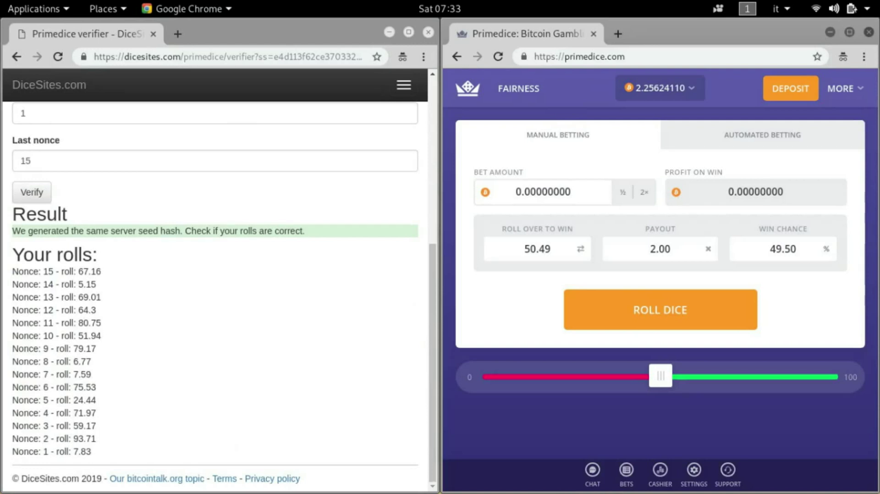
{"action": "left_click", "coordinate": [519, 88]}
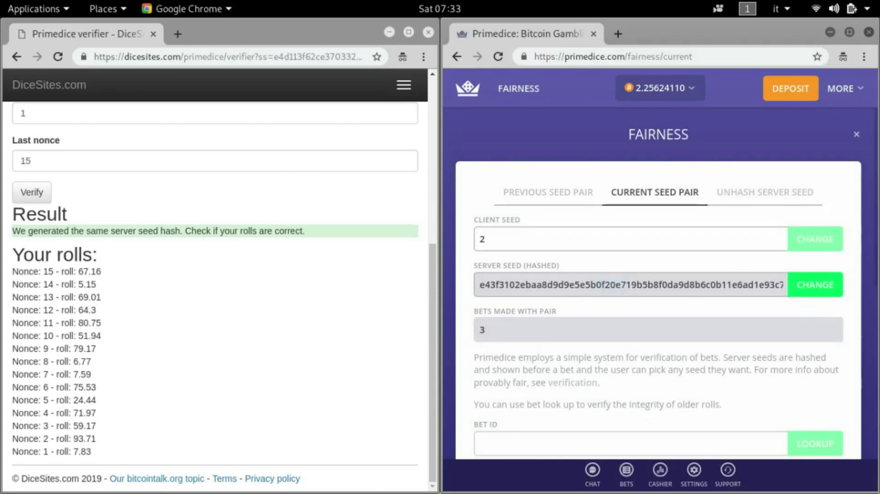
{"action": "left_click", "coordinate": [599, 240]}
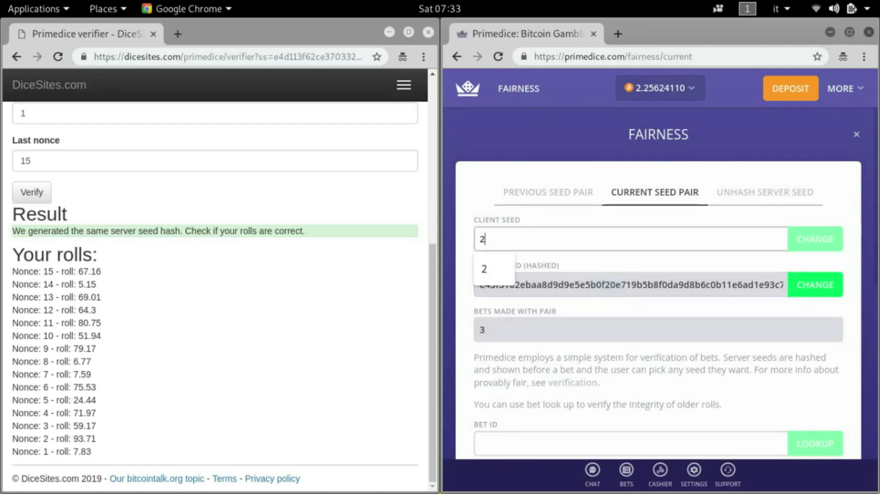
{"action": "left_click", "coordinate": [647, 217]}
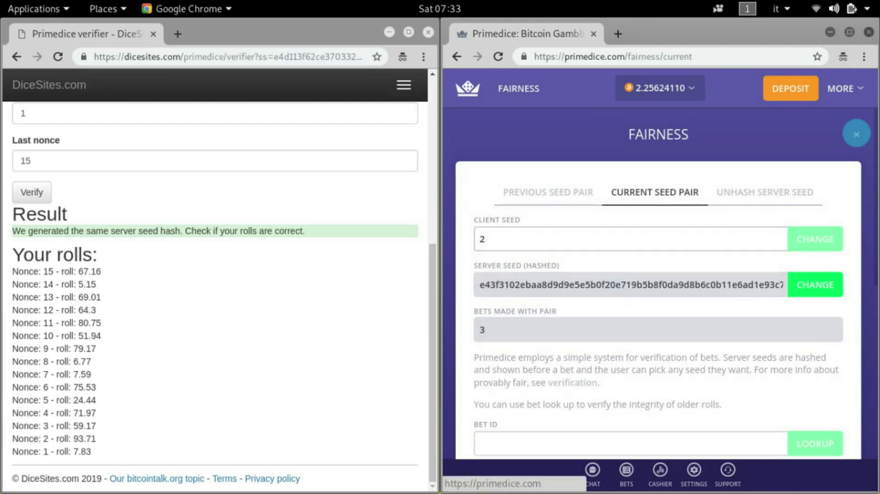
{"action": "left_click", "coordinate": [856, 134]}
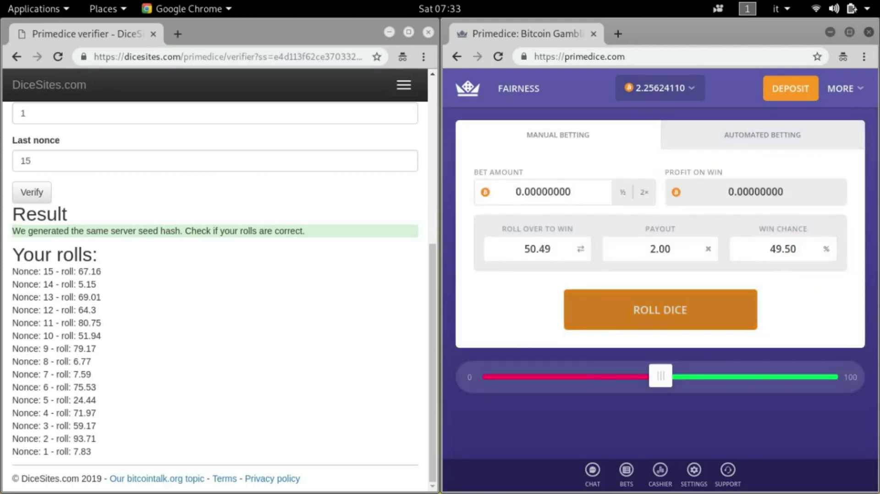
Roll the dice nine times on Primedice with a bet amount of 0.00000000
{"action": "left_click", "coordinate": [660, 310]}
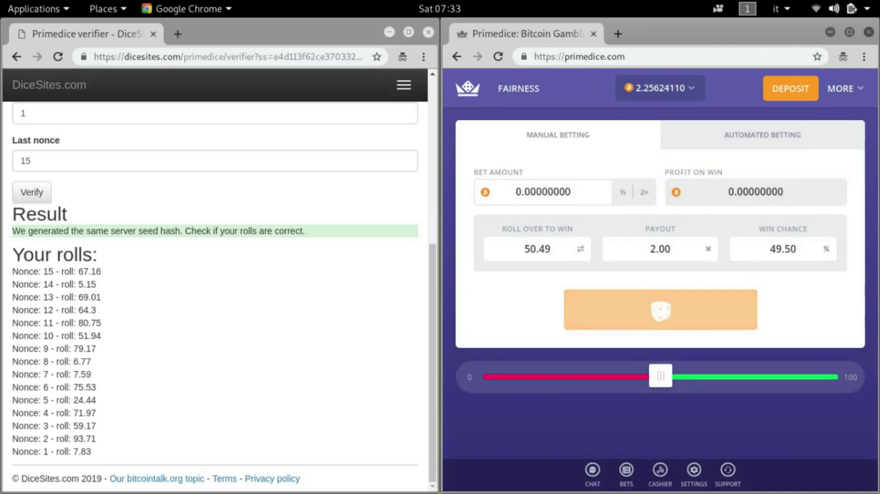
{"action": "left_click", "coordinate": [660, 310]}
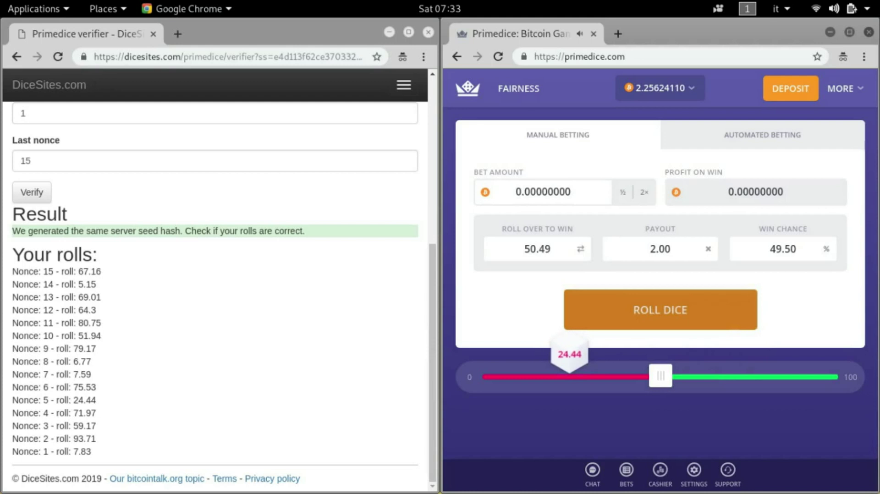
{"action": "left_click", "coordinate": [659, 310]}
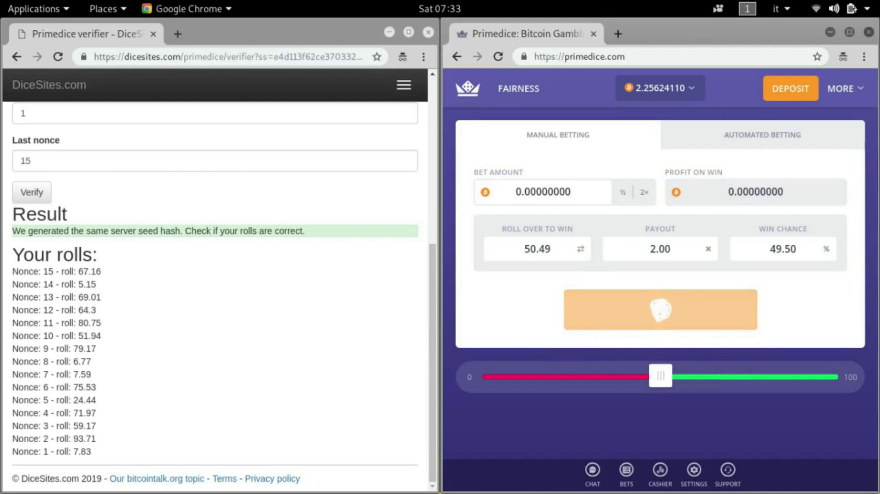
{"action": "left_click", "coordinate": [660, 310]}
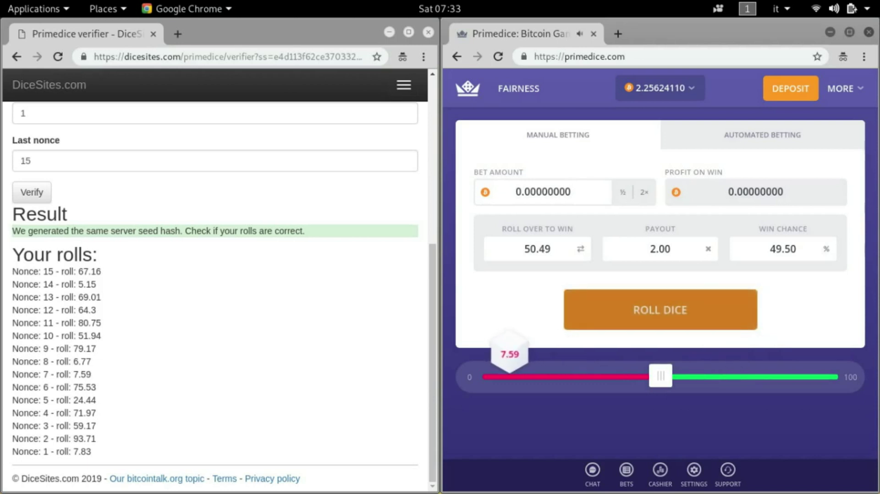
{"action": "left_click", "coordinate": [660, 310]}
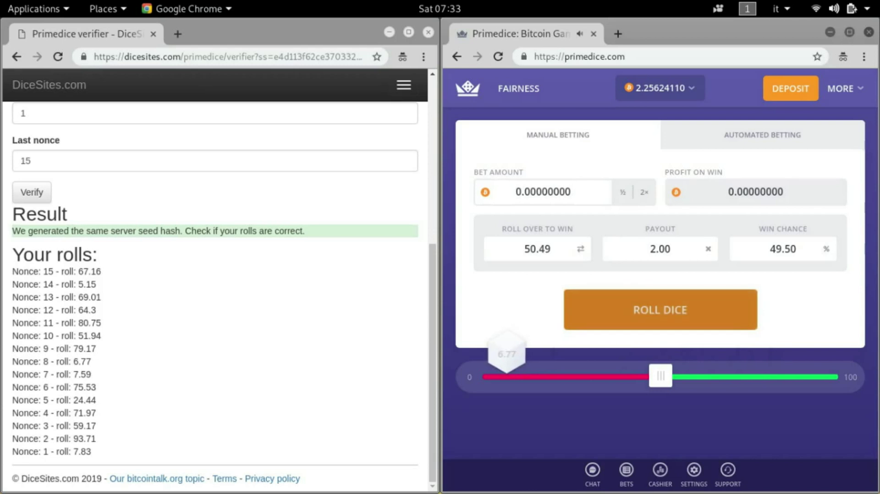
{"action": "key", "text": "space"}
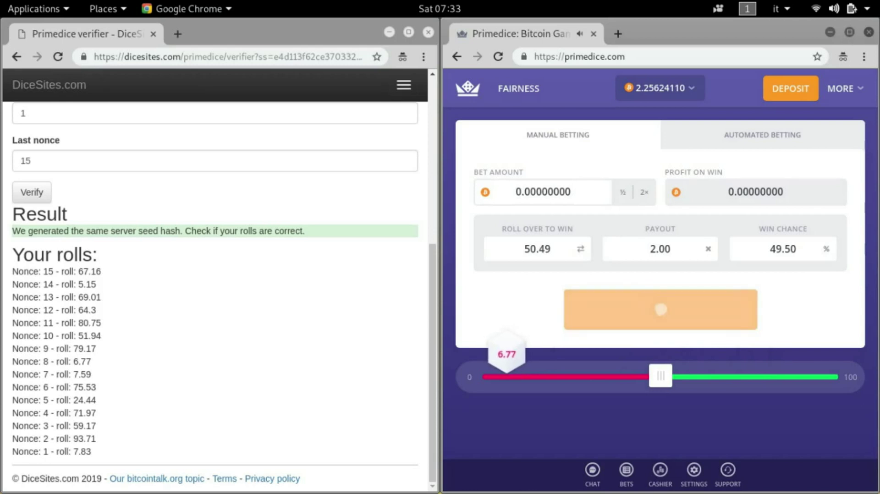
{"action": "key", "text": "space"}
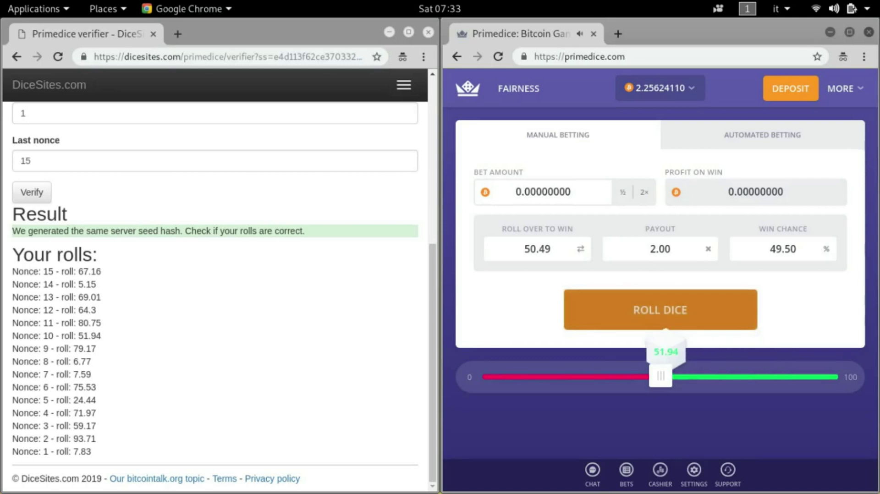
{"action": "key", "text": "space"}
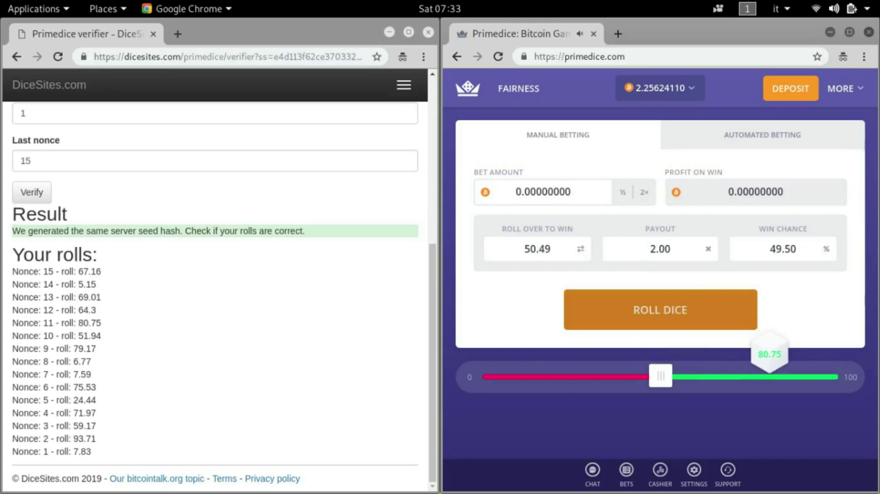
{"action": "key", "text": "space"}
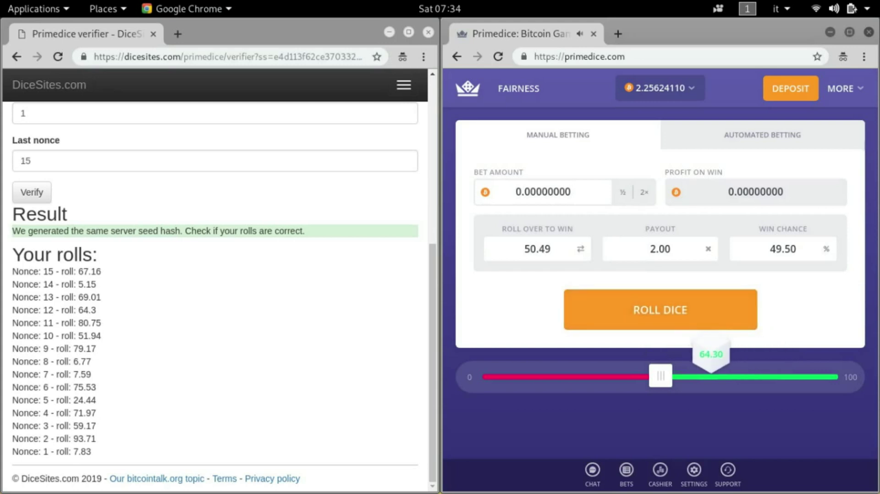
Compare the rolls in the list of own bets on Primedice with the verifier's rolls, and close the list
{"action": "left_click", "coordinate": [626, 469]}
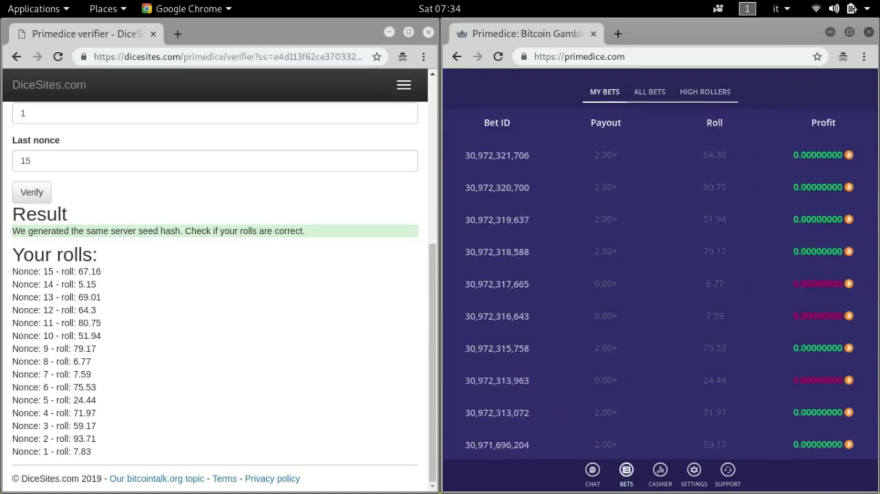
{"action": "left_click", "coordinate": [738, 195]}
{"action": "left_click", "coordinate": [739, 216]}
{"action": "left_click", "coordinate": [741, 247]}
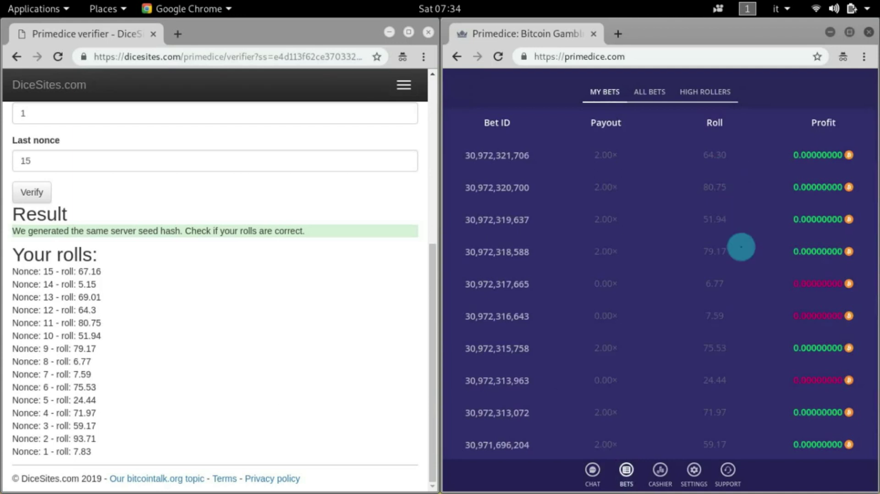
{"action": "left_click", "coordinate": [735, 286]}
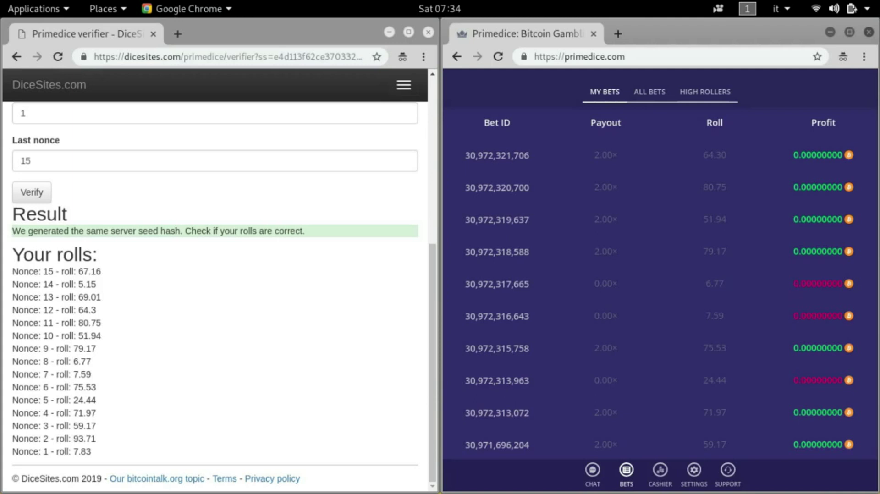
{"action": "left_click", "coordinate": [740, 439]}
{"action": "left_click", "coordinate": [742, 420]}
{"action": "left_click", "coordinate": [626, 469]}
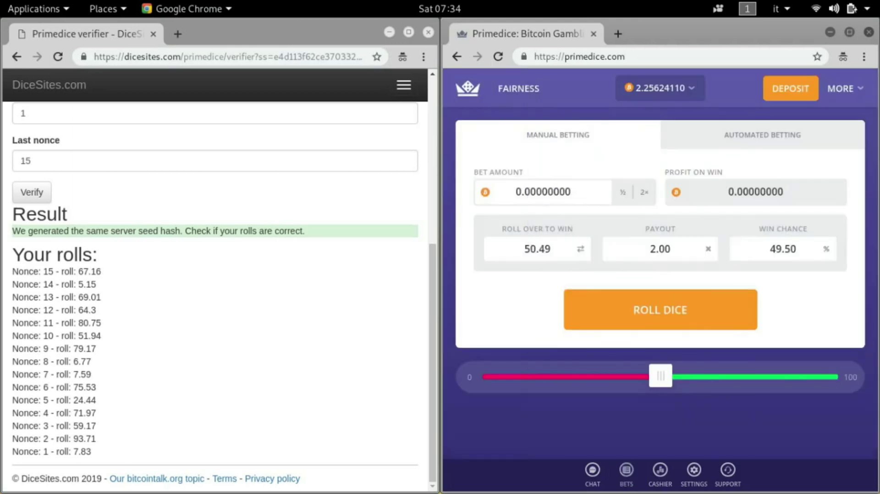